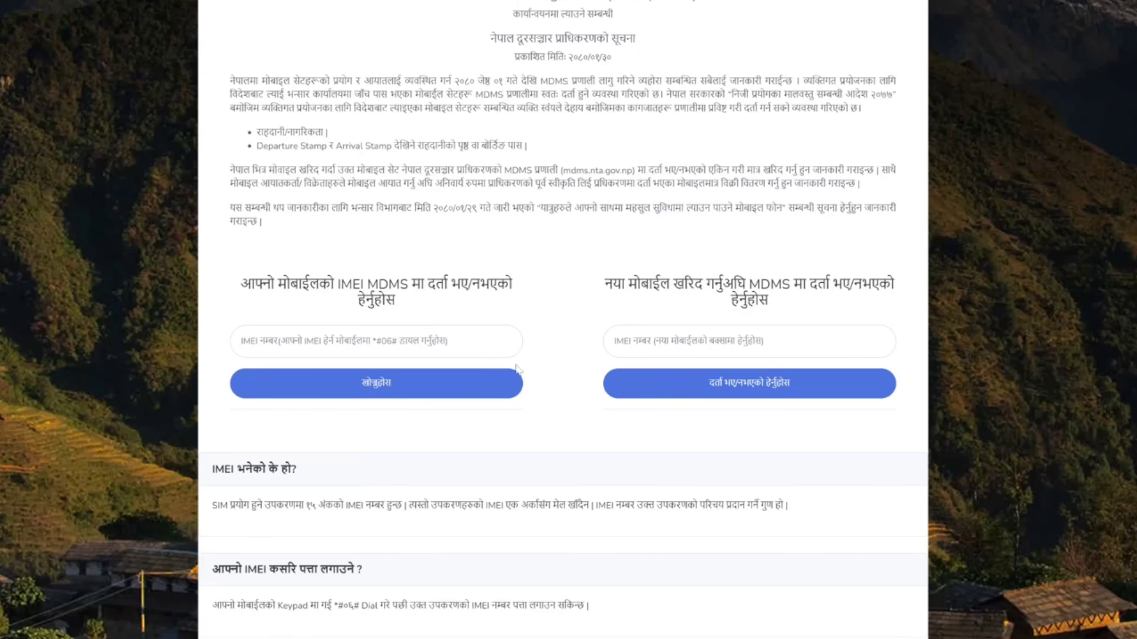
Step: Scroll the MDMS notice page down to the FAQ answers and Useful Links buttons
{"action": "scroll", "coordinate": [533, 375], "scroll_direction": "down", "scroll_amount": 7}
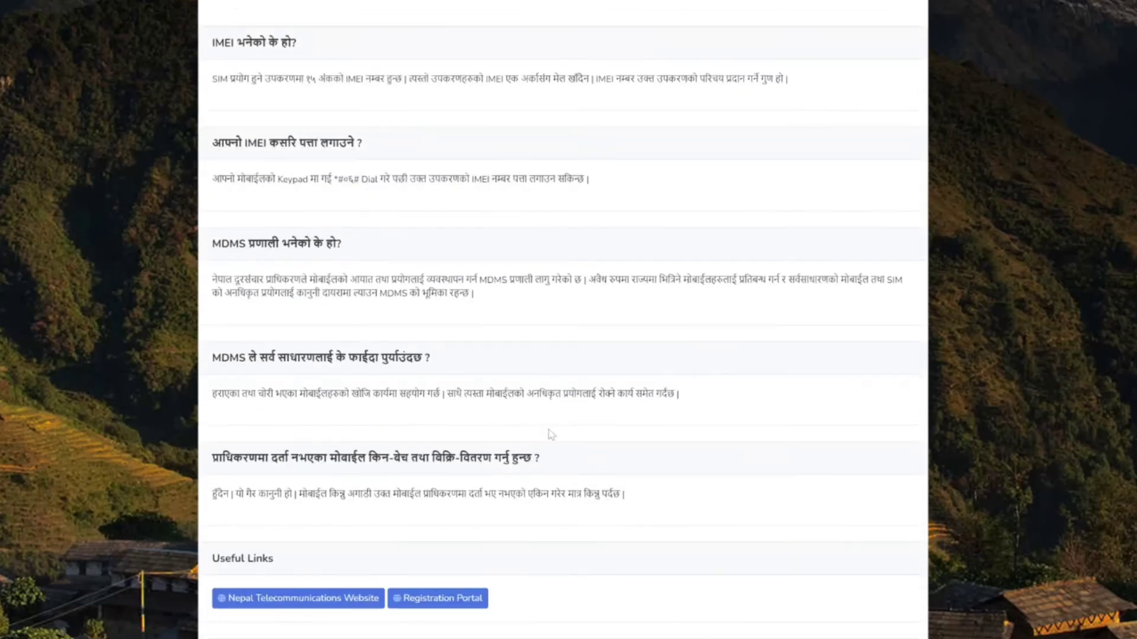
Step: Open the Registration Portal from Useful Links and look over the Registration Menu's registration types
{"action": "left_click", "coordinate": [443, 599]}
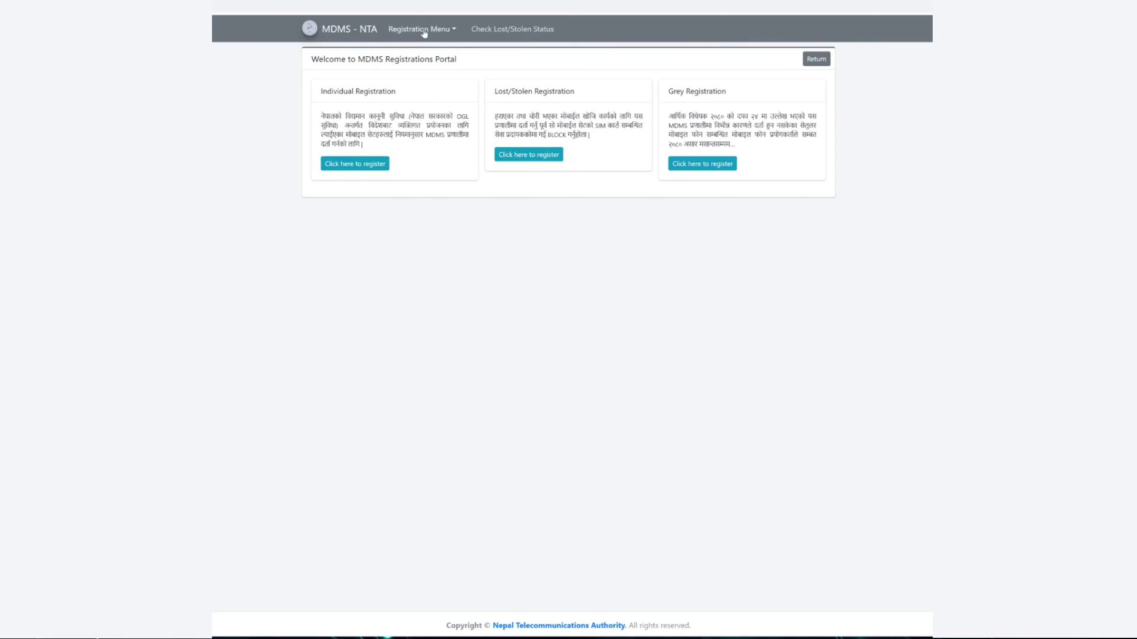
{"action": "left_click", "coordinate": [448, 35]}
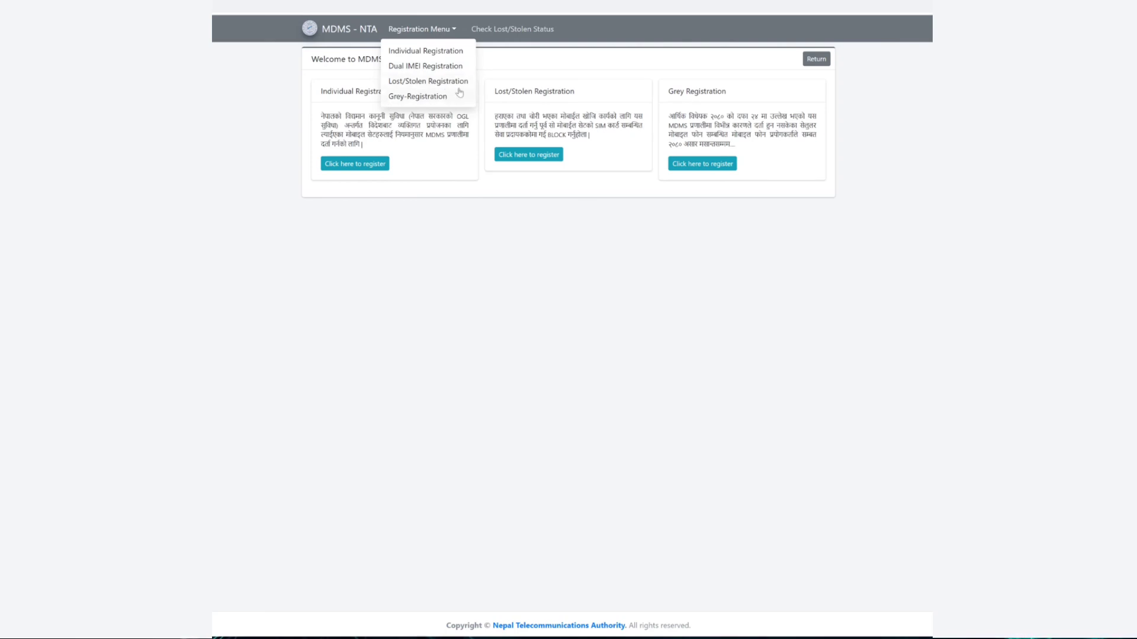
{"action": "left_click", "coordinate": [485, 281]}
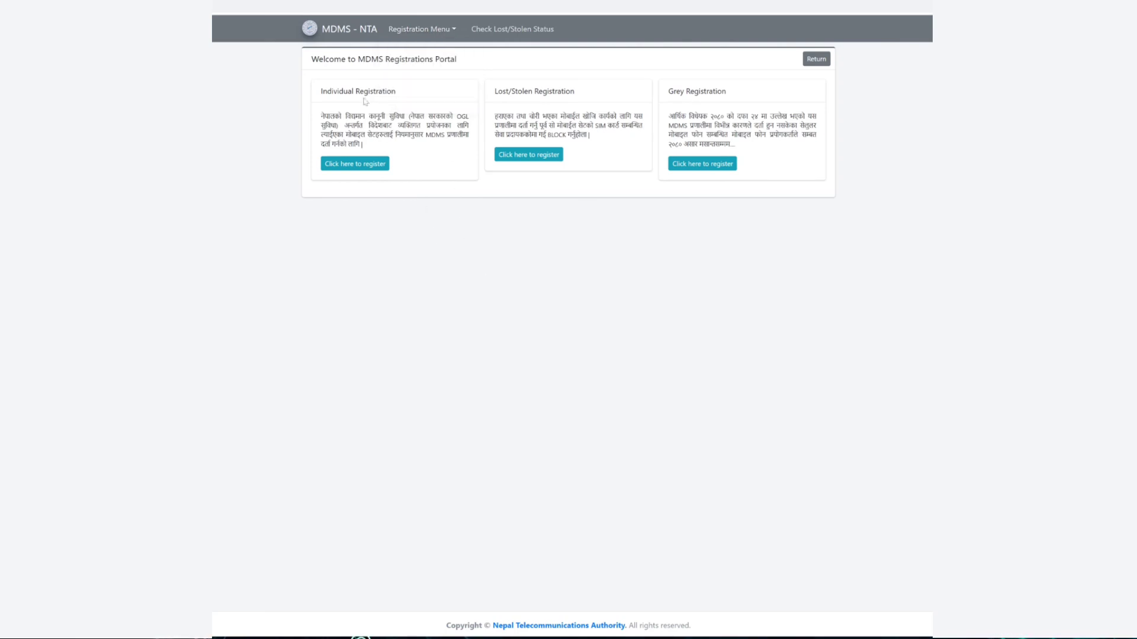
Step: Start an Individual Registration and read through the Step 1 instructions
{"action": "left_click", "coordinate": [363, 166]}
{"action": "left_click_drag", "start_coordinate": [358, 200], "coordinate": [543, 218]}
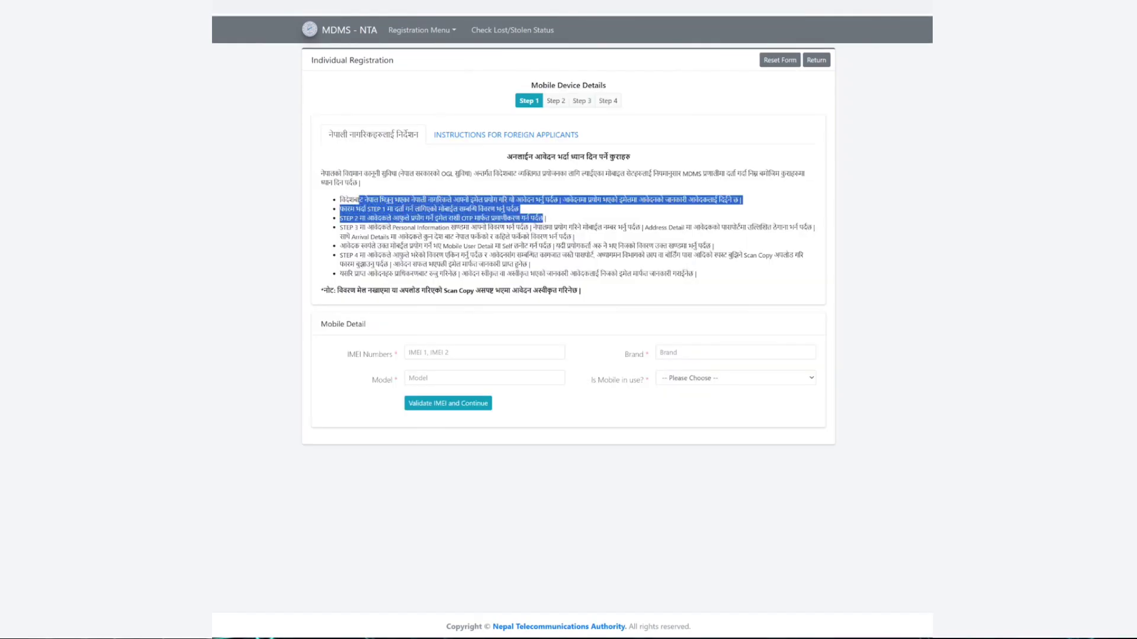
{"action": "left_click", "coordinate": [543, 217]}
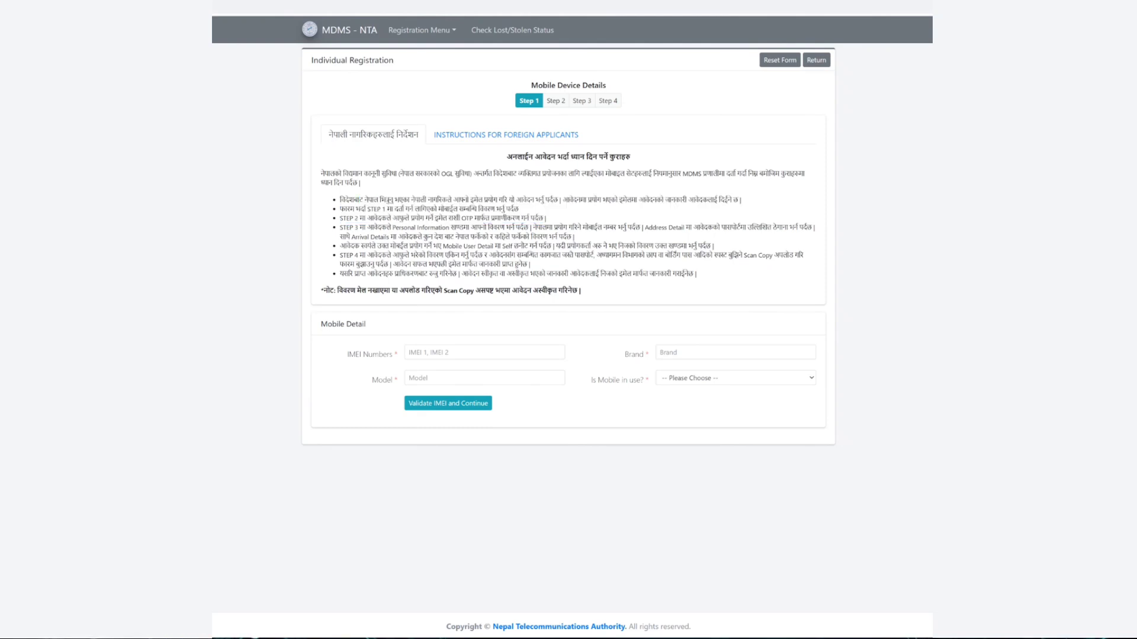
{"action": "left_click_drag", "start_coordinate": [385, 199], "coordinate": [611, 199]}
{"action": "left_click", "coordinate": [611, 199]}
{"action": "left_click_drag", "start_coordinate": [385, 209], "coordinate": [501, 208]}
{"action": "left_click_drag", "start_coordinate": [428, 218], "coordinate": [548, 220]}
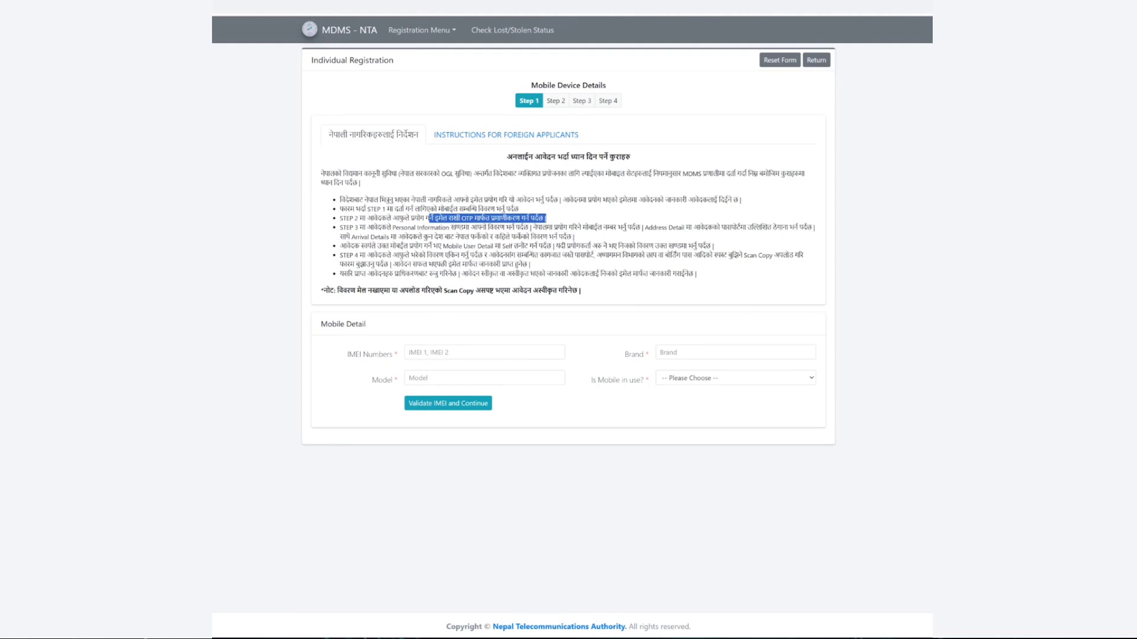
Step: Enter both IMEIs with Samsung SM-B315E, mark the phone in use Yes, and validate
{"action": "left_click", "coordinate": [398, 334]}
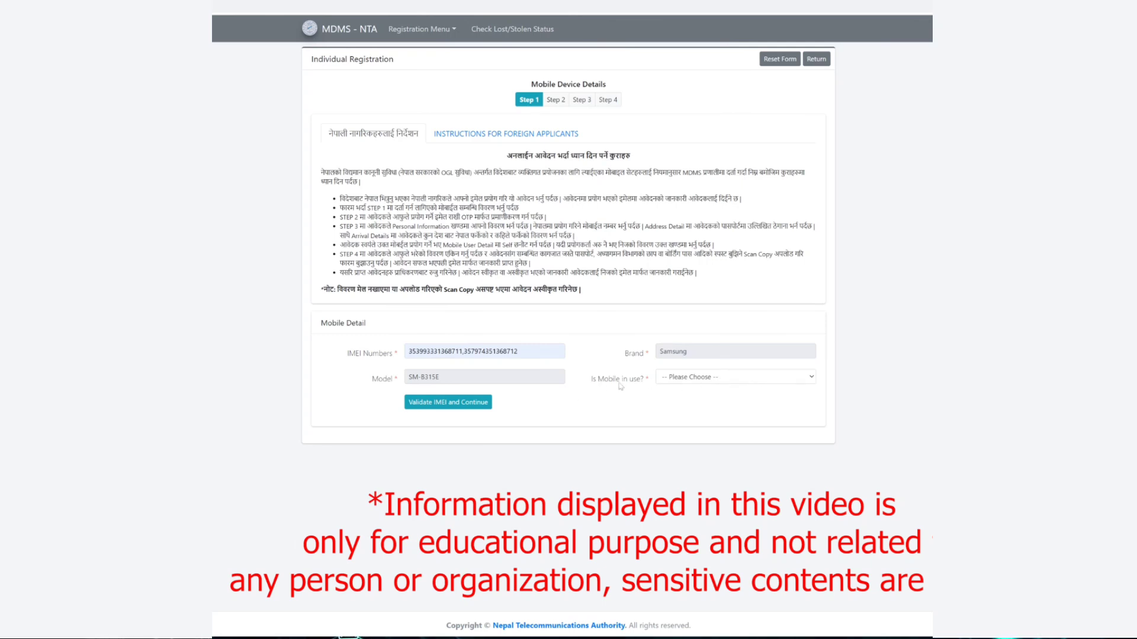
{"action": "left_click", "coordinate": [704, 379]}
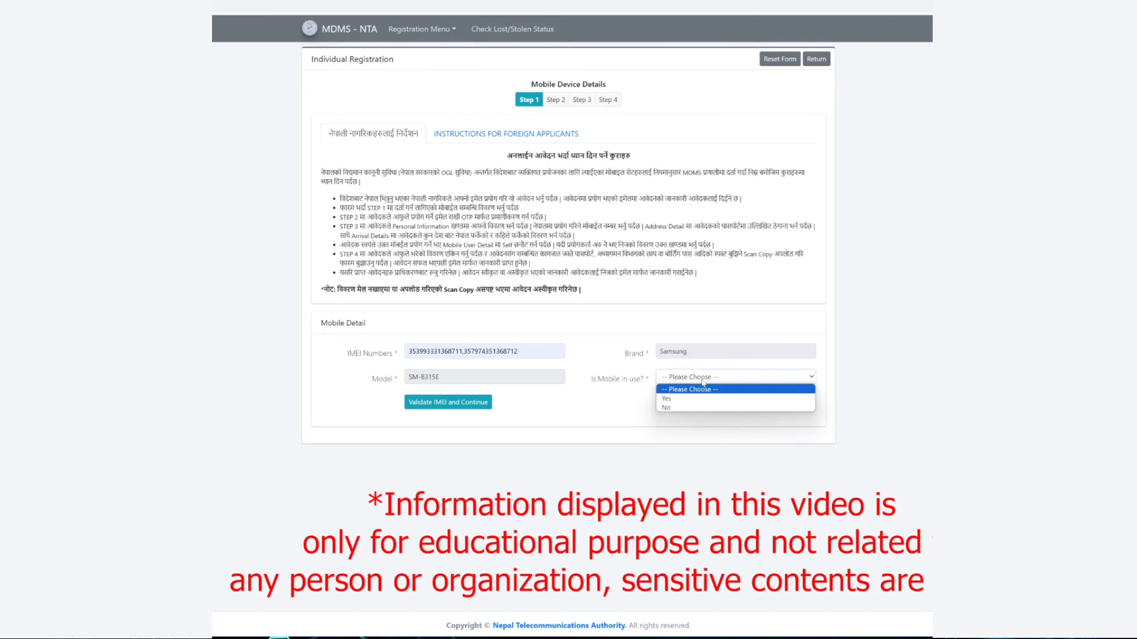
{"action": "left_click", "coordinate": [669, 398]}
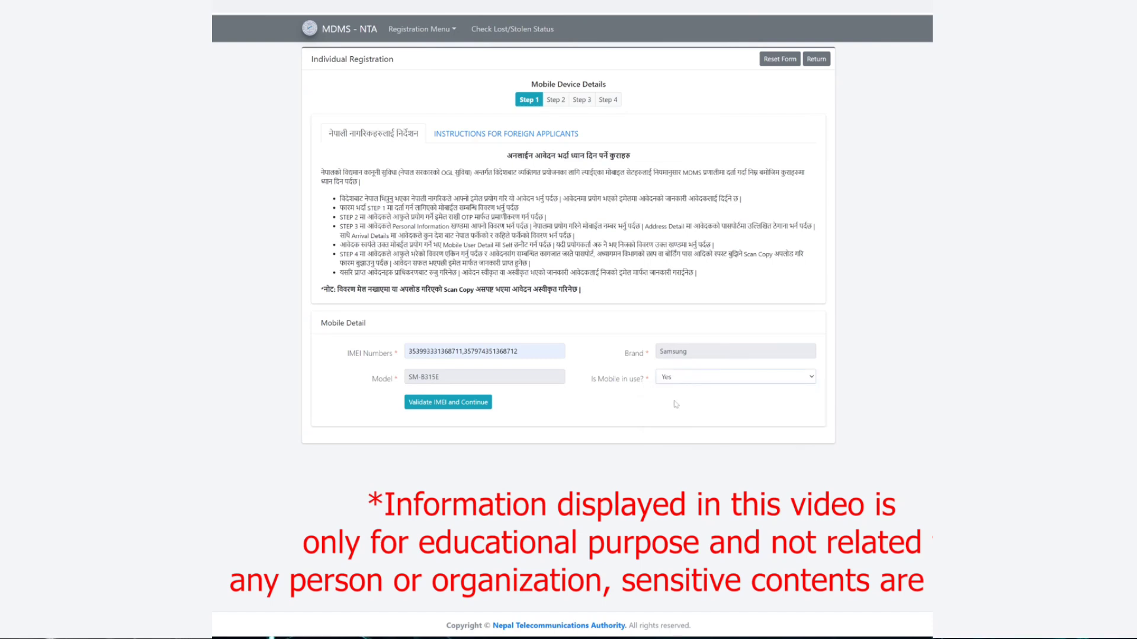
{"action": "left_click", "coordinate": [464, 407]}
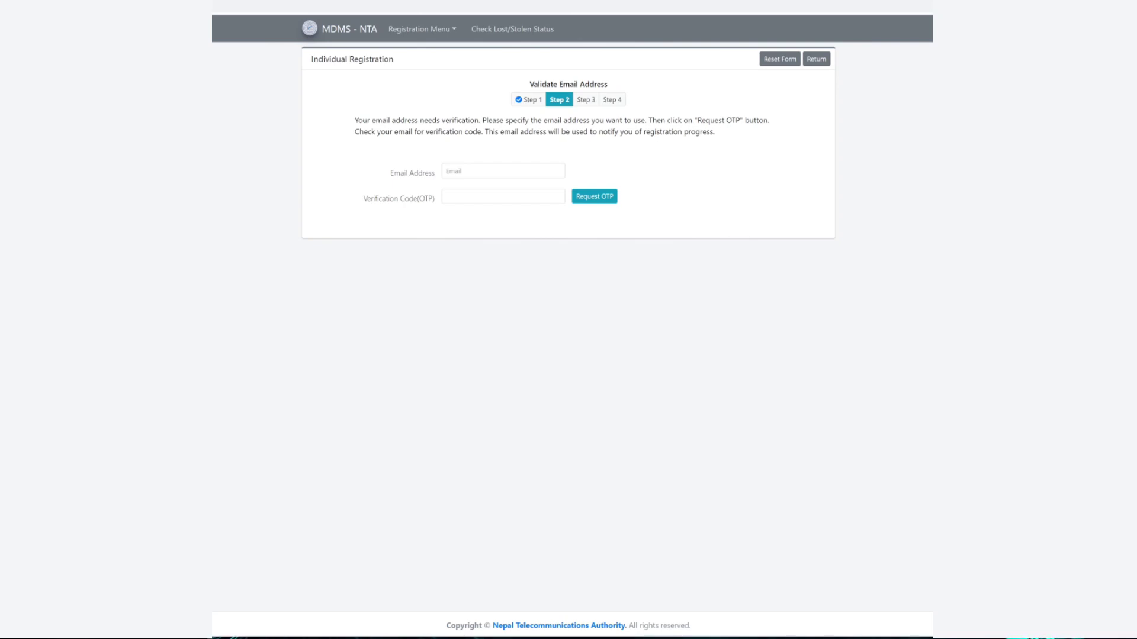
Step: Enter the applicant's e-mail, request an OTP, paste the received code and validate the e-mail
{"action": "key", "text": "ctrl+v"}
{"action": "left_click", "coordinate": [606, 201]}
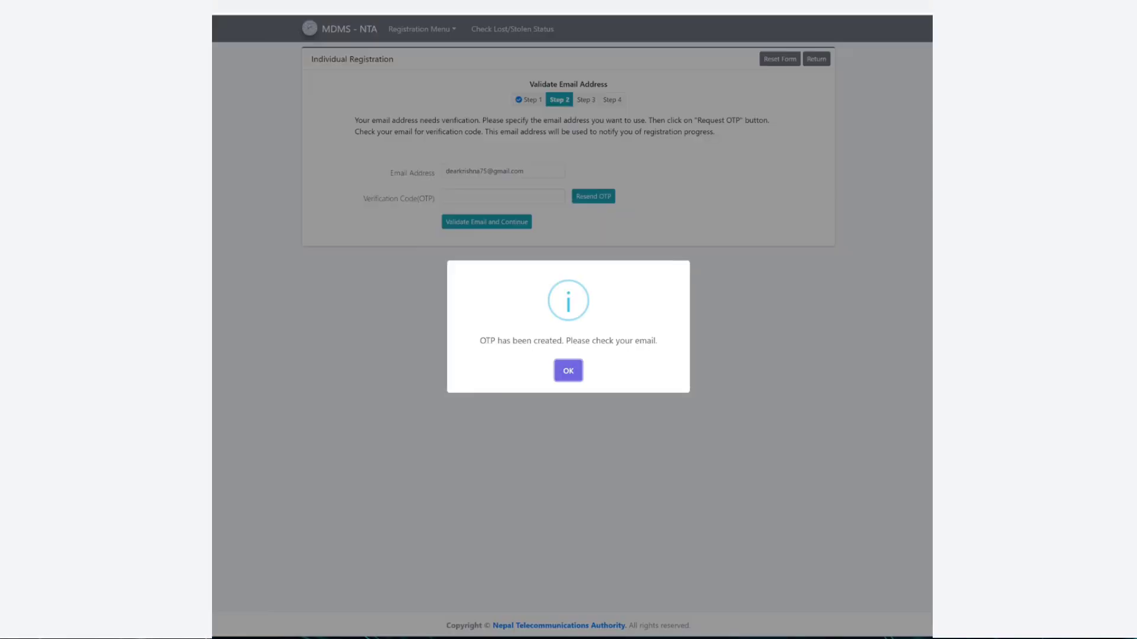
{"action": "left_click", "coordinate": [568, 371]}
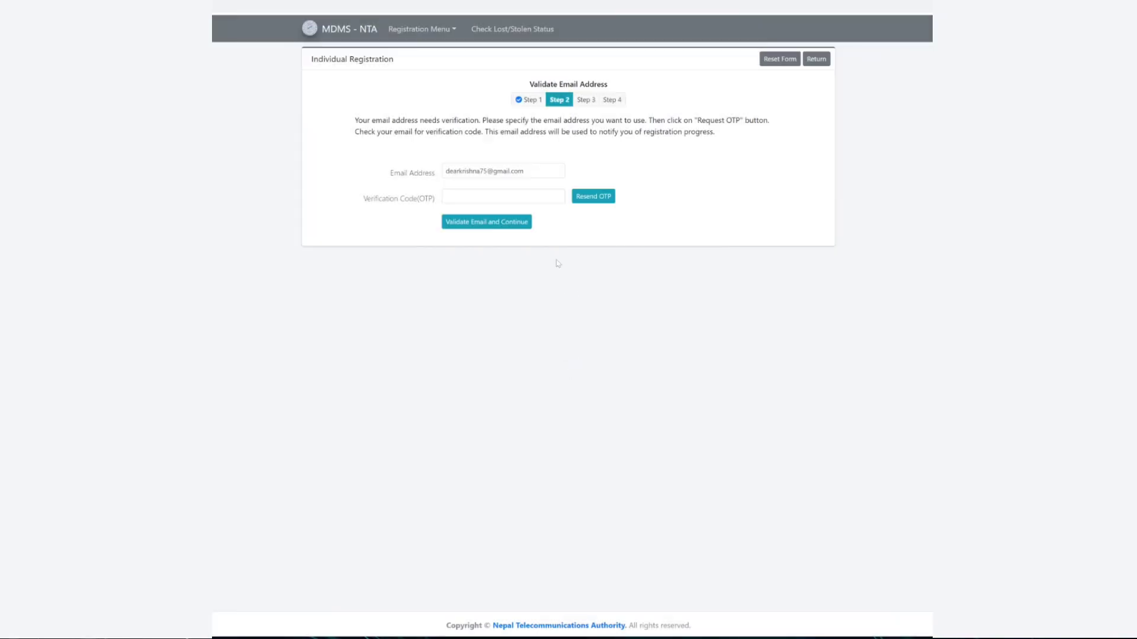
{"action": "key", "text": "ctrl+v"}
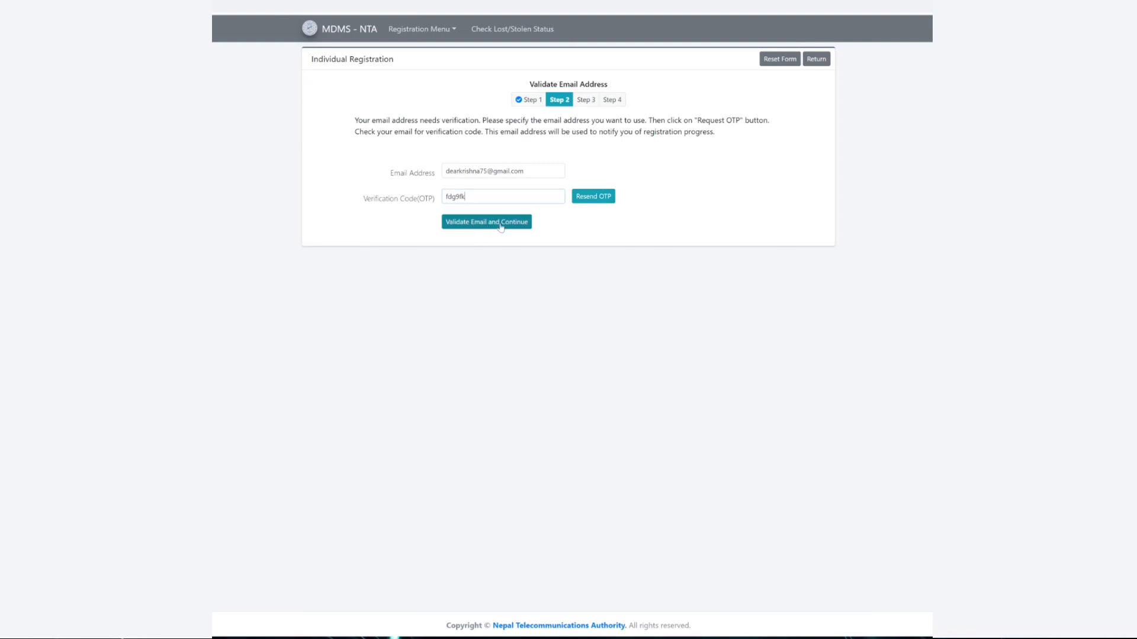
{"action": "left_click", "coordinate": [501, 225]}
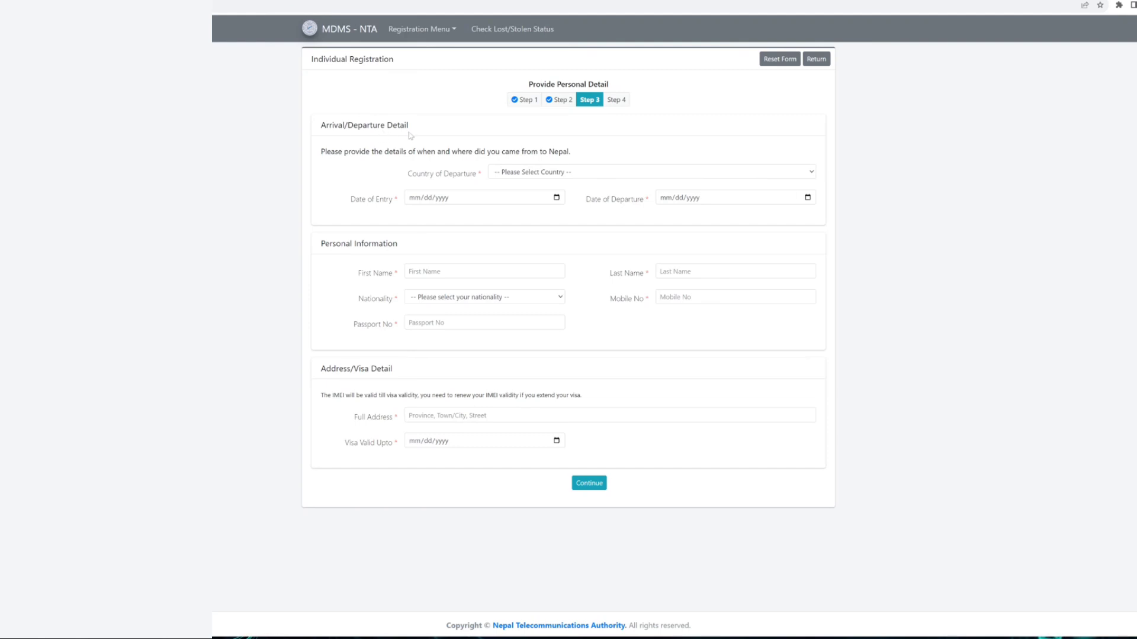
Step: Choose India as the country of departure and enter 11/20/2023 as the date of entry
{"action": "left_click", "coordinate": [539, 173]}
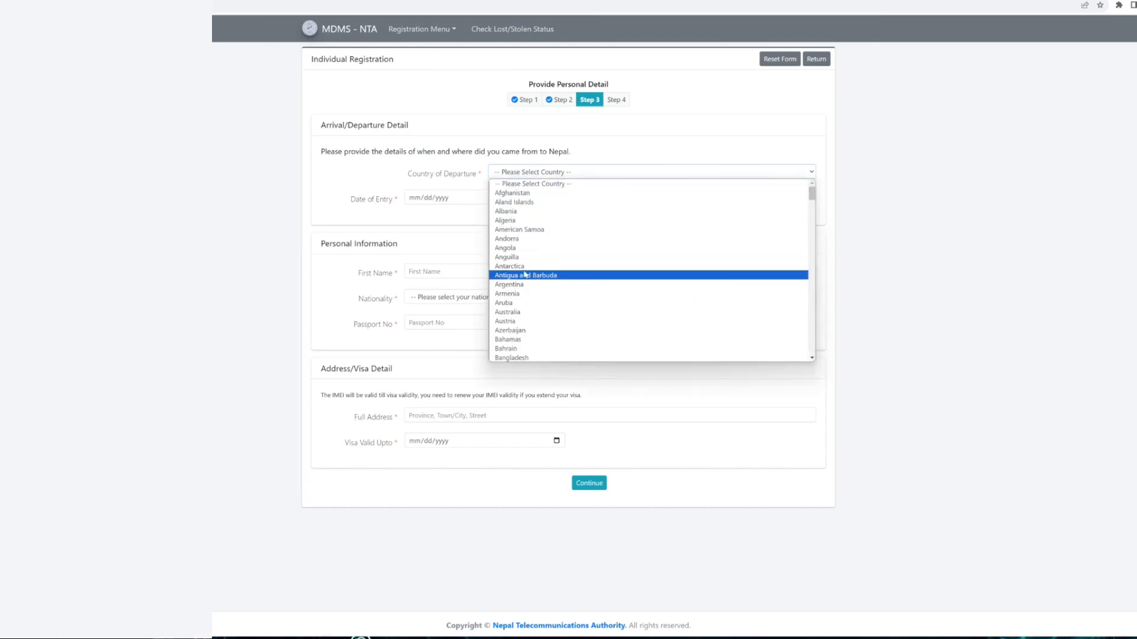
{"action": "scroll", "coordinate": [525, 290], "scroll_direction": "down", "scroll_amount": 3}
{"action": "scroll", "coordinate": [529, 304], "scroll_direction": "down", "scroll_amount": 5}
{"action": "scroll", "coordinate": [527, 299], "scroll_direction": "down", "scroll_amount": 7}
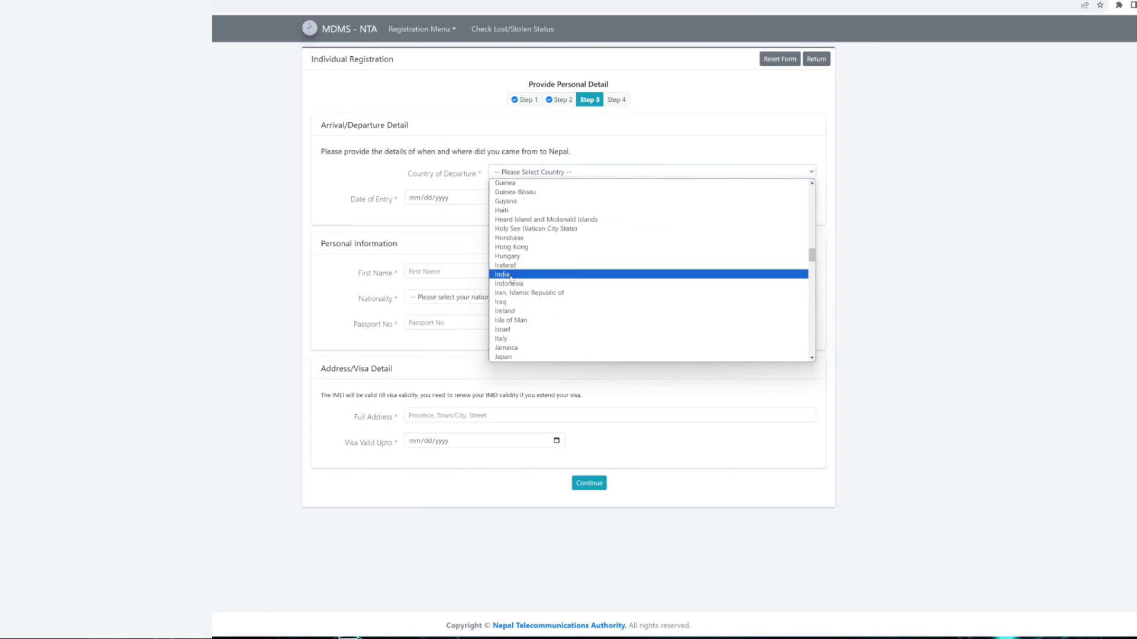
{"action": "left_click", "coordinate": [510, 275]}
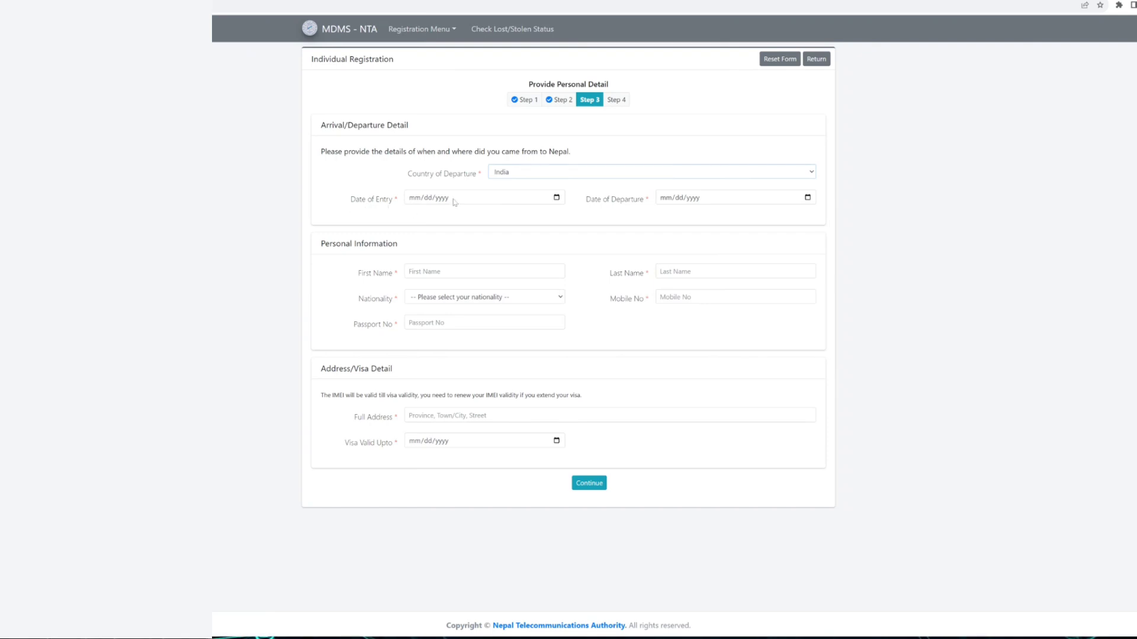
{"action": "left_click", "coordinate": [454, 202]}
{"action": "type", "text": "11202023"}
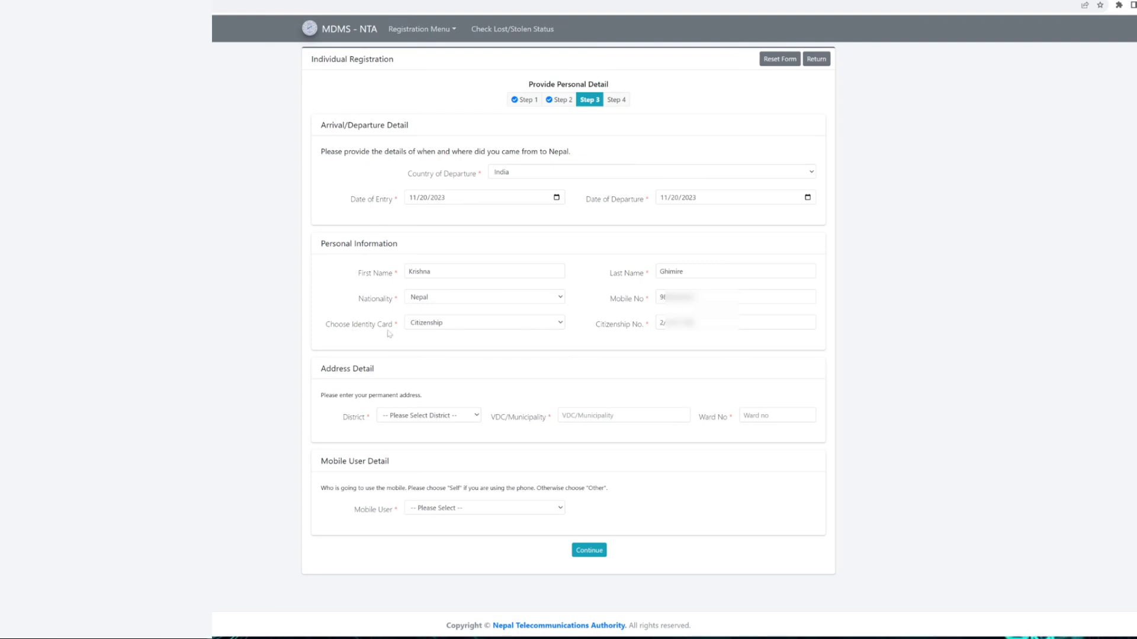
Step: Keep Citizenship as the identity card type and pick the permanent address district
{"action": "left_click", "coordinate": [463, 326]}
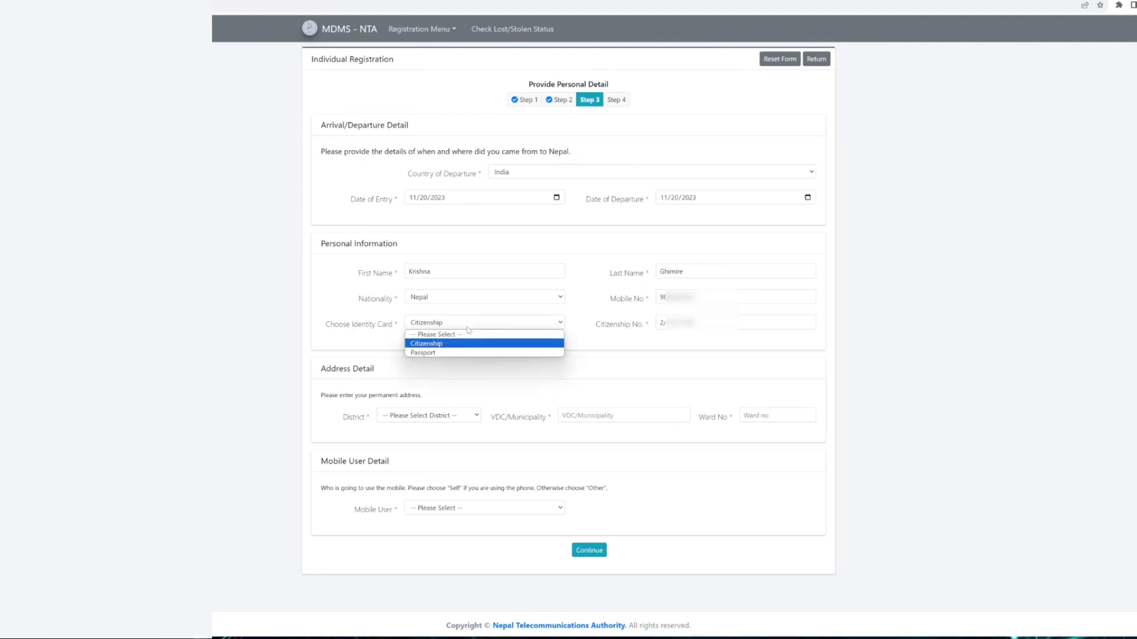
{"action": "left_click", "coordinate": [441, 344]}
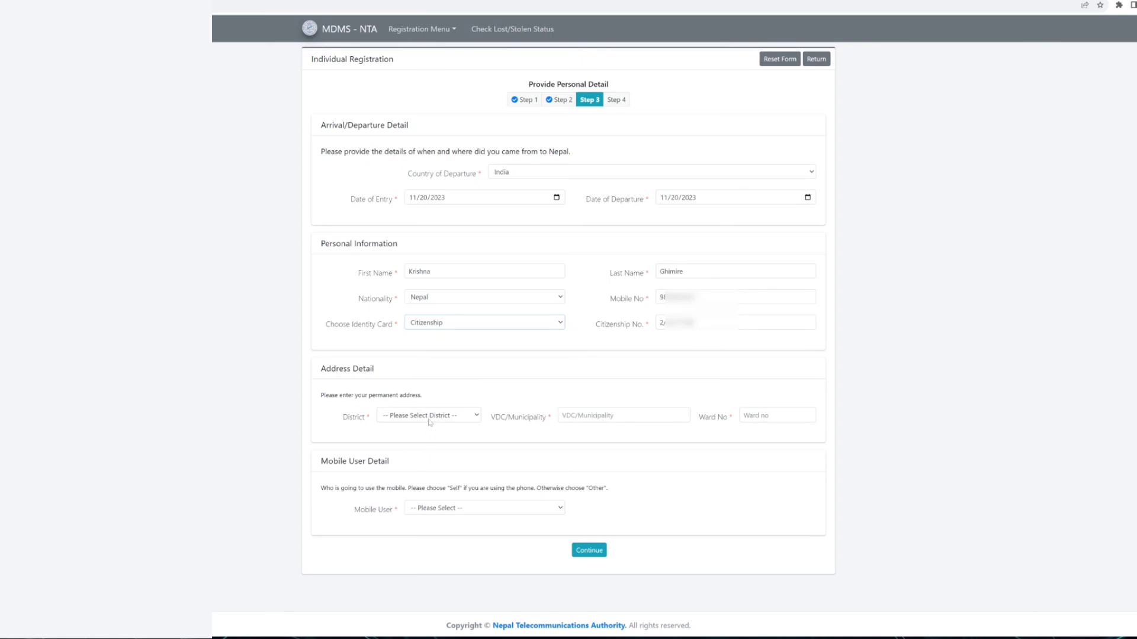
{"action": "left_click", "coordinate": [429, 417]}
{"action": "left_click", "coordinate": [415, 435]}
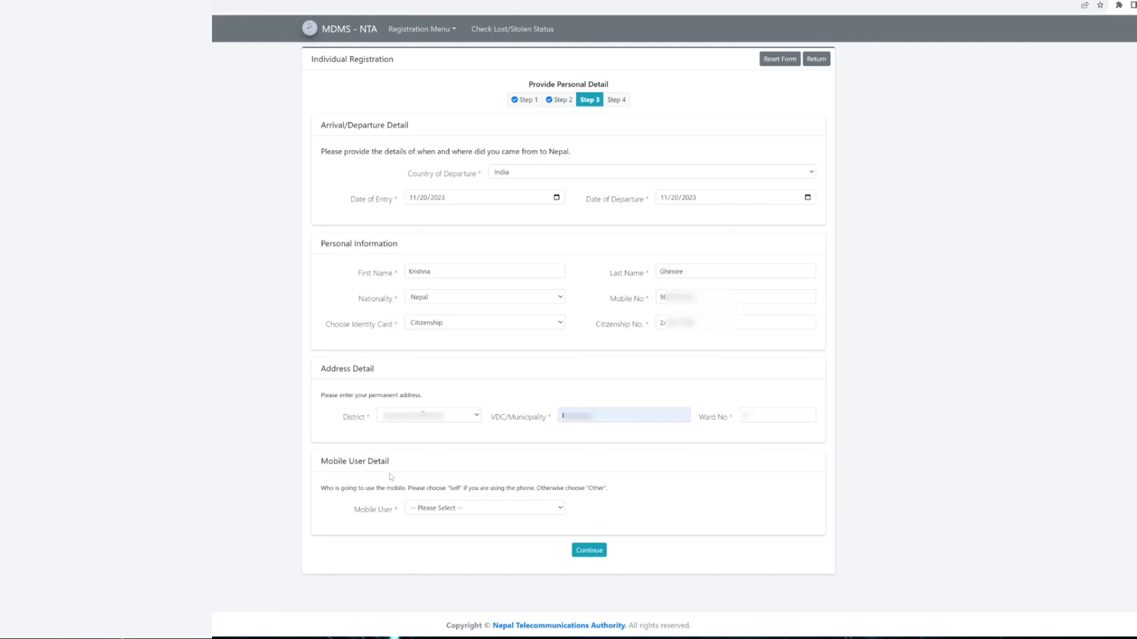
Step: Set the Mobile User to Self and submit the personal details to Step 4
{"action": "left_click", "coordinate": [453, 509]}
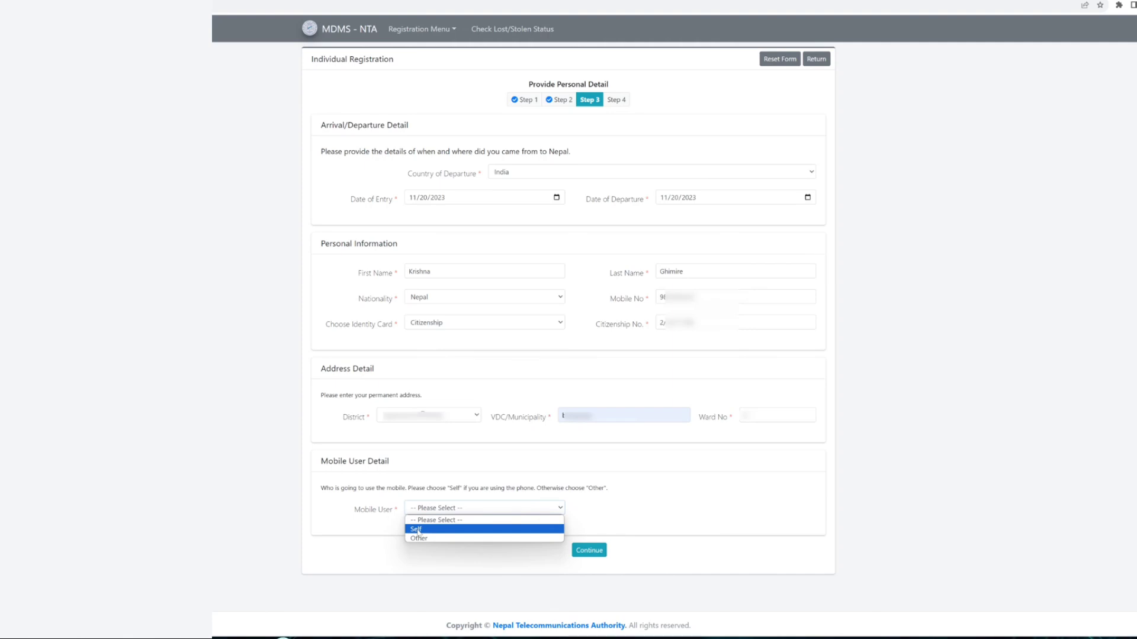
{"action": "left_click", "coordinate": [418, 529]}
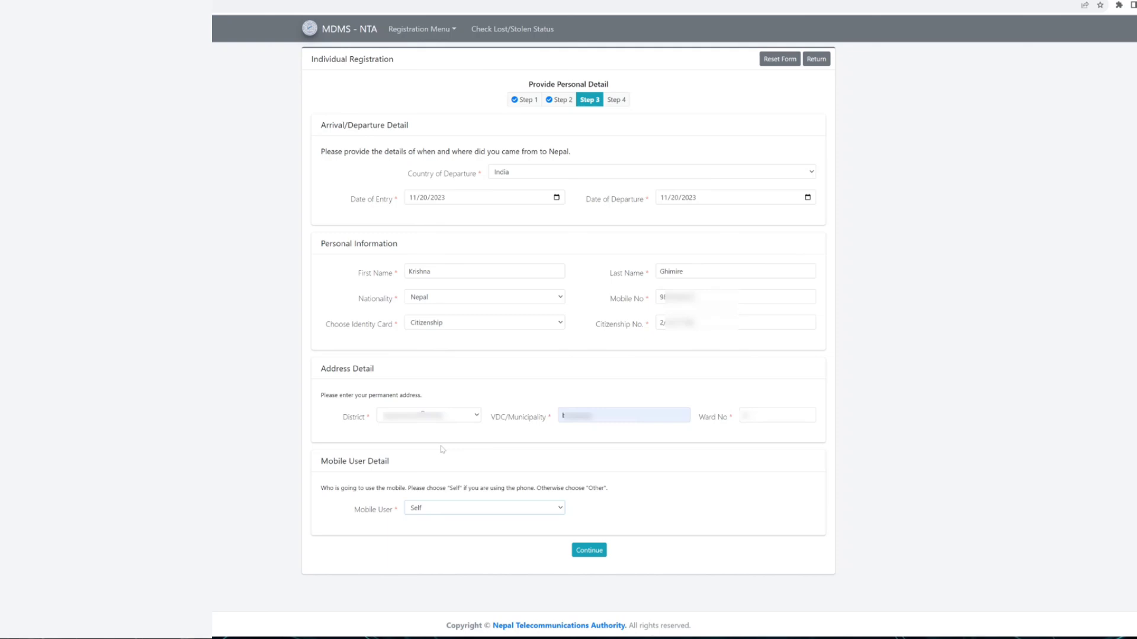
{"action": "left_click", "coordinate": [590, 552]}
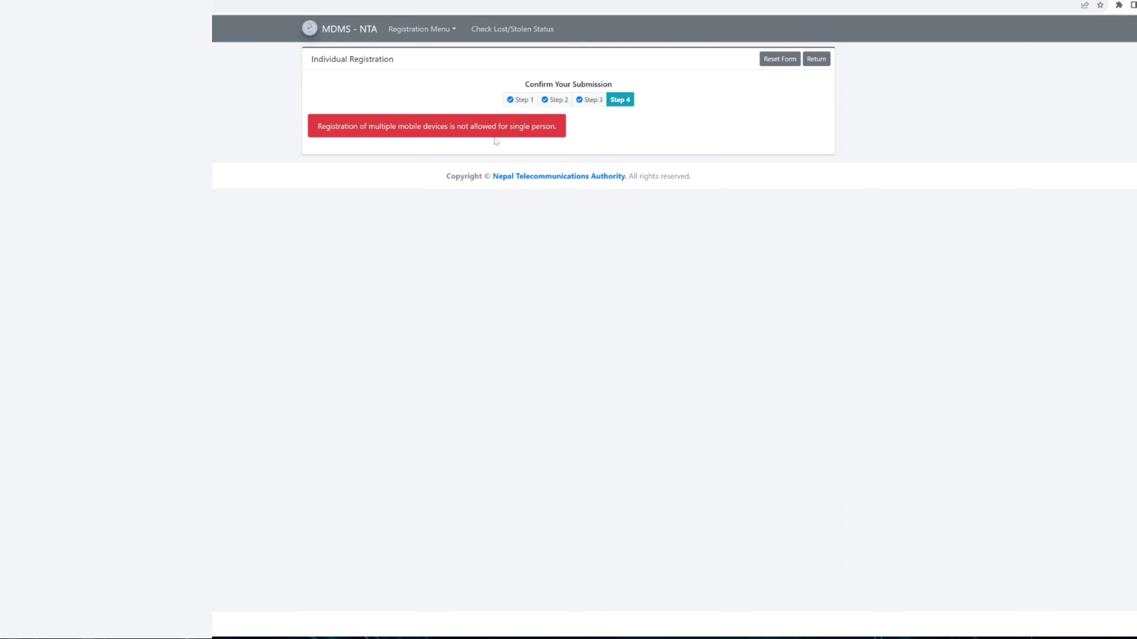